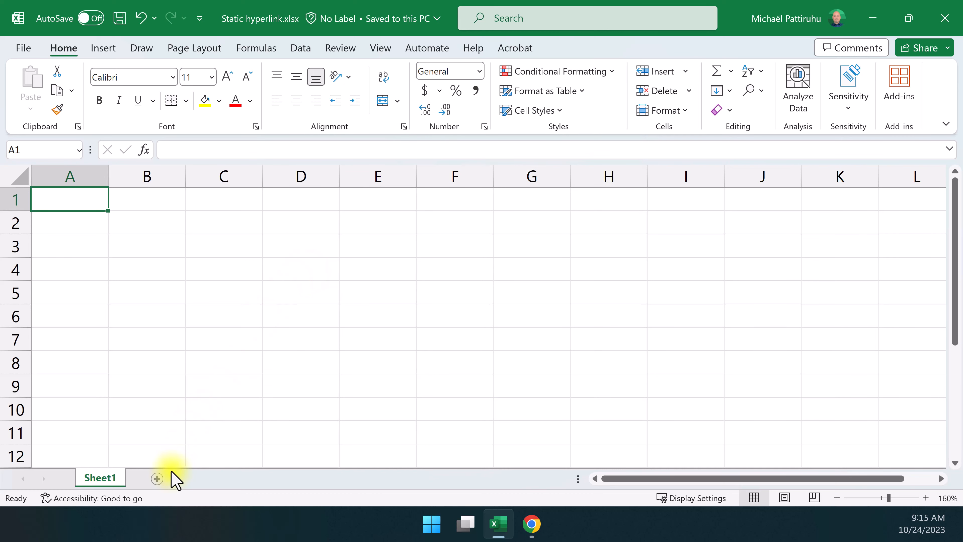
Step: Add a second worksheet to the workbook and return to Sheet1
{"action": "left_click", "coordinate": [157, 478]}
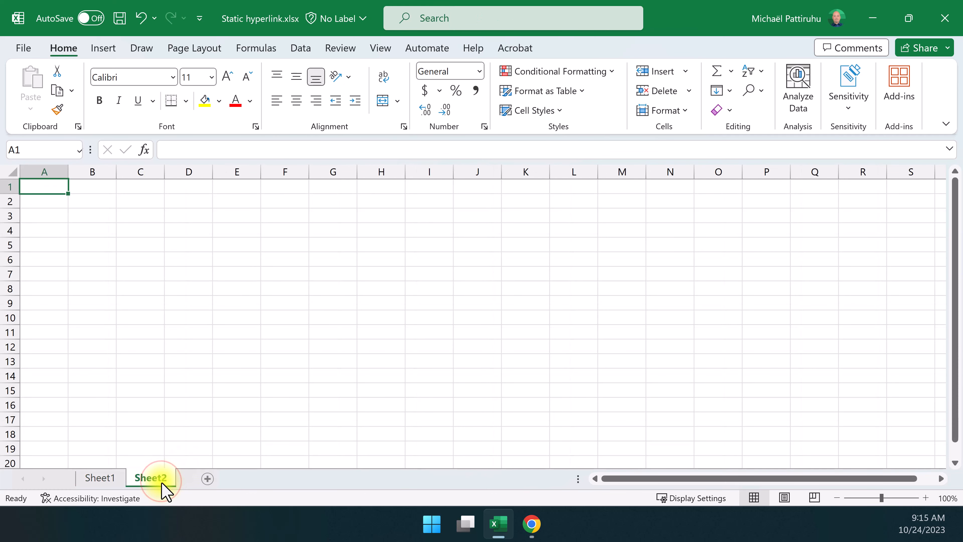
{"action": "left_click", "coordinate": [100, 479]}
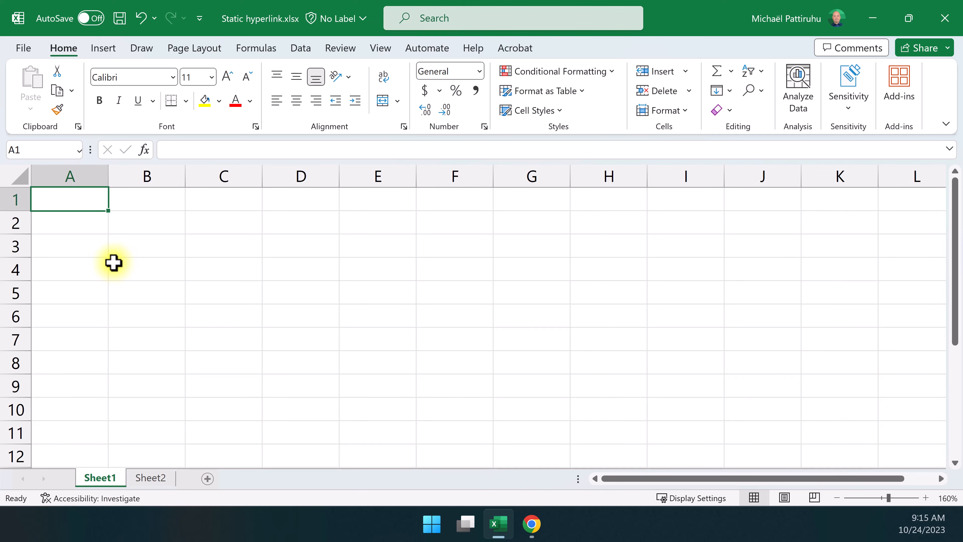
Step: Enter "Link to a position on sheet 2" in cell A1 and fit column A's width to the text
{"action": "type", "text": "L"}
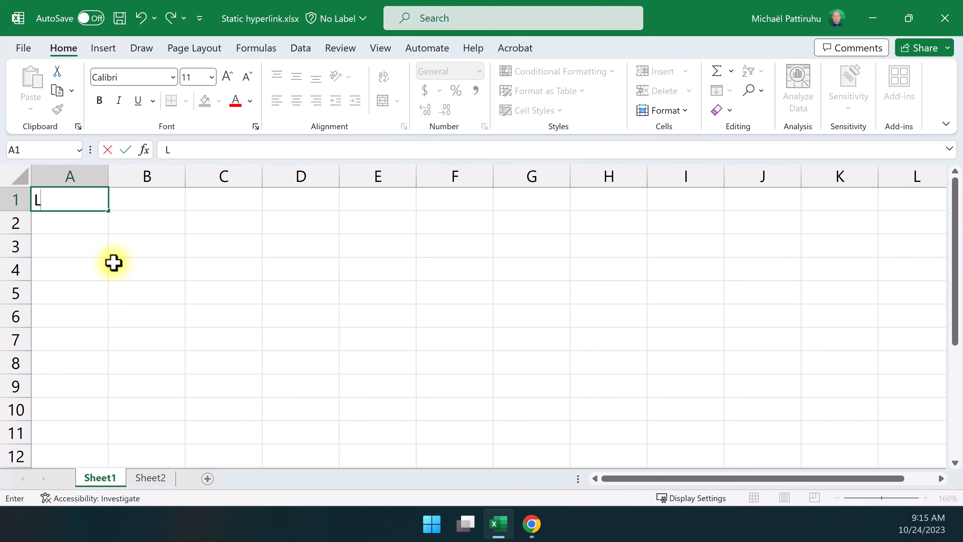
{"action": "type", "text": "ink to a p"}
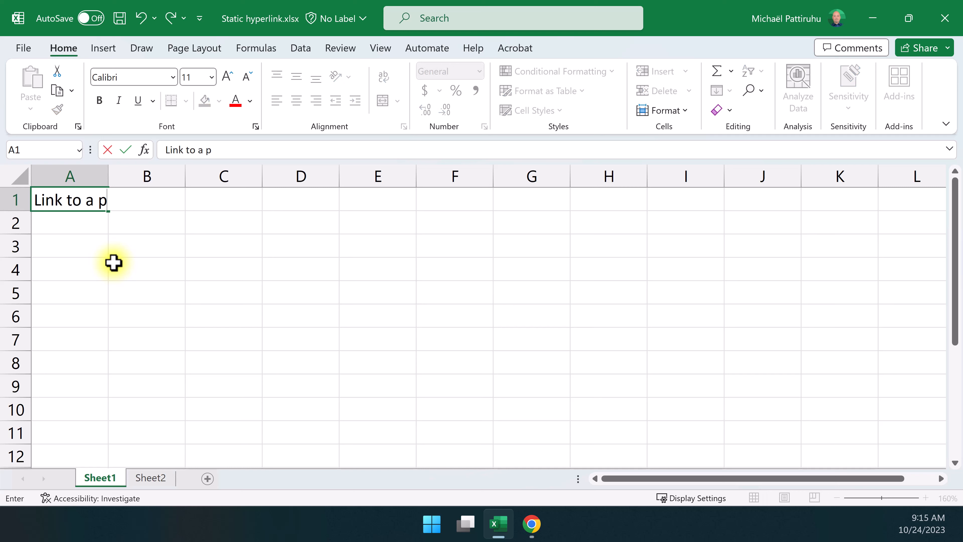
{"action": "type", "text": "osition on sheet 2"}
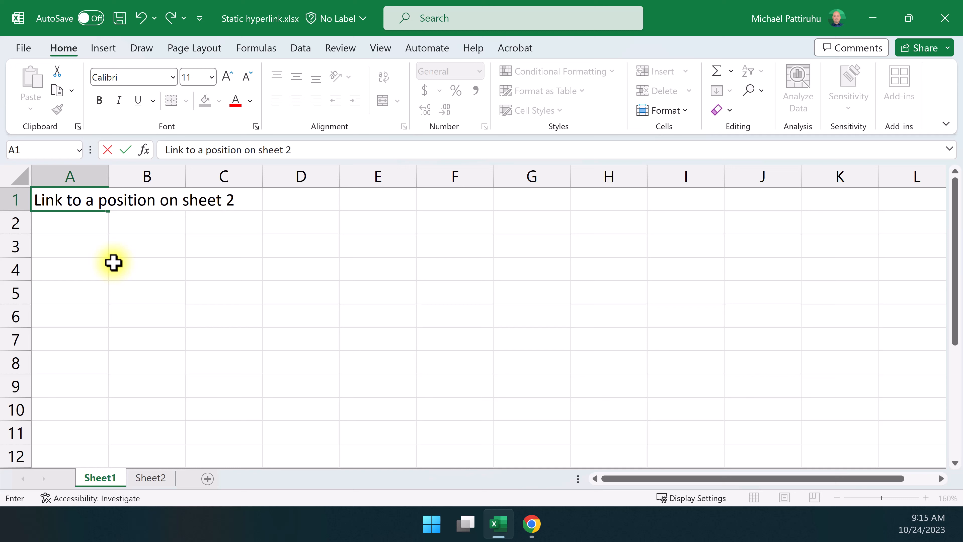
{"action": "key", "text": "Return"}
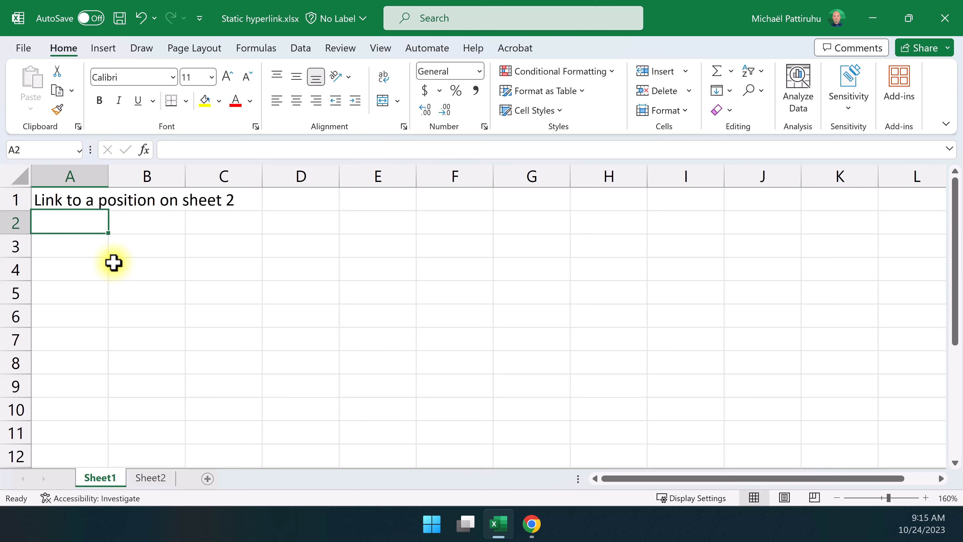
{"action": "double_click", "coordinate": [108, 179]}
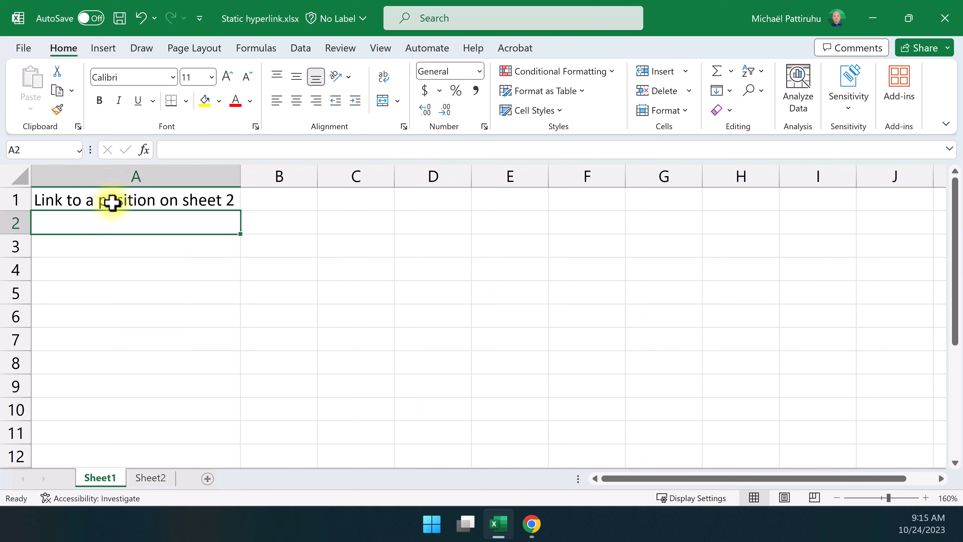
Step: Start inserting a hyperlink on cell A1 and make it link to a place in this document
{"action": "left_click", "coordinate": [112, 202]}
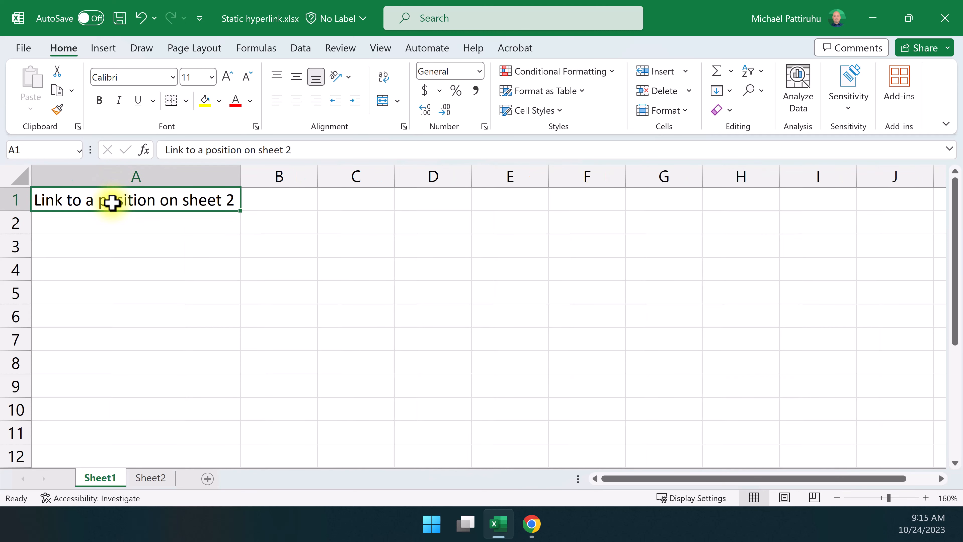
{"action": "right_click", "coordinate": [111, 202]}
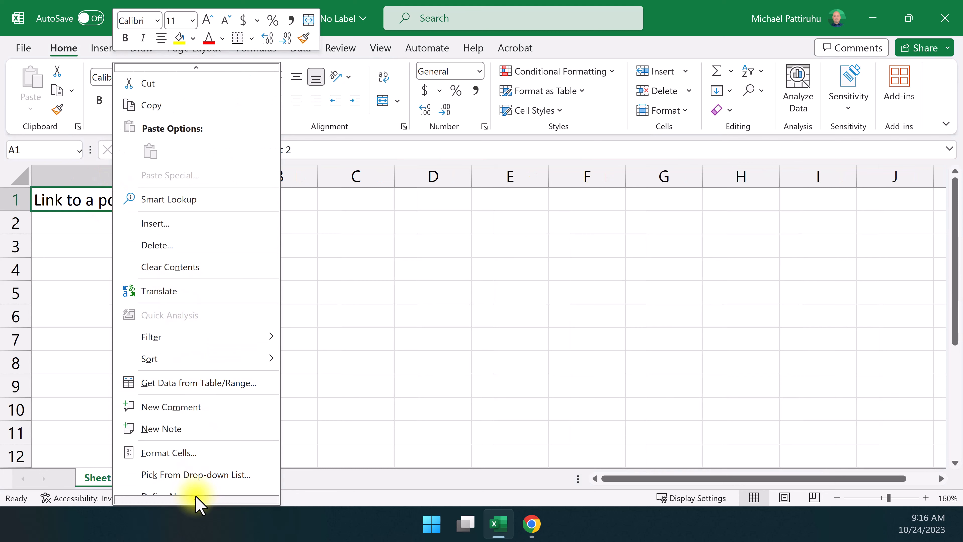
{"action": "left_click", "coordinate": [197, 494]}
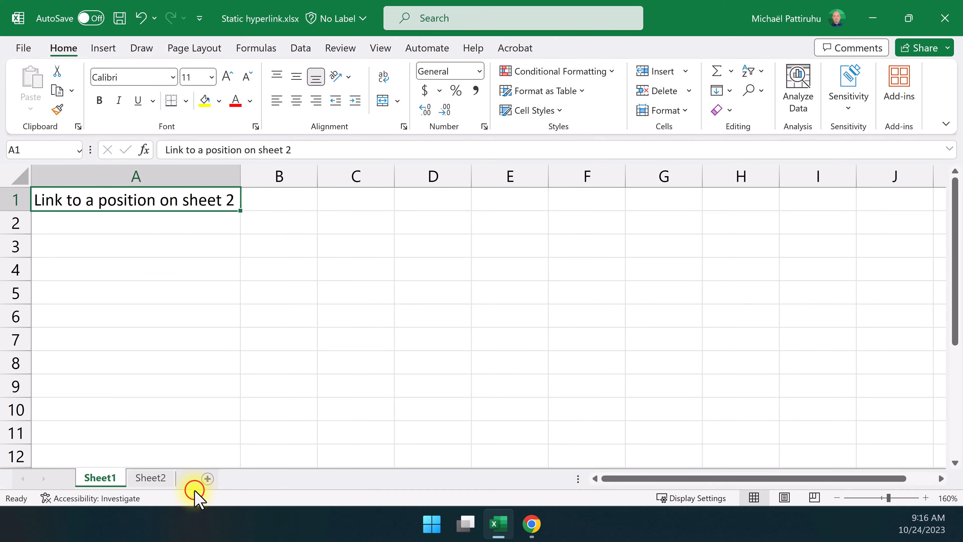
{"action": "left_click_drag", "start_coordinate": [497, 254], "coordinate": [222, 198]}
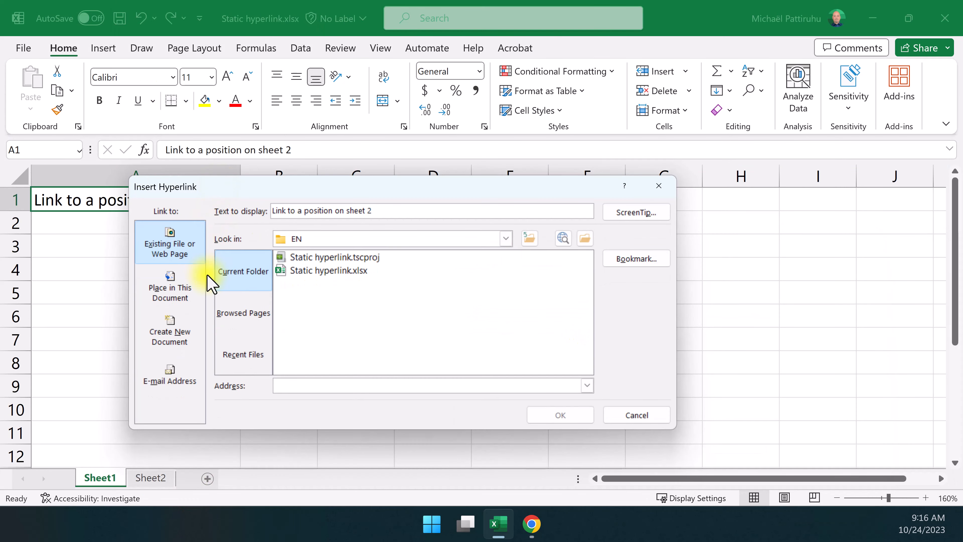
{"action": "left_click", "coordinate": [196, 285]}
{"action": "left_click", "coordinate": [192, 336]}
{"action": "left_click", "coordinate": [178, 373]}
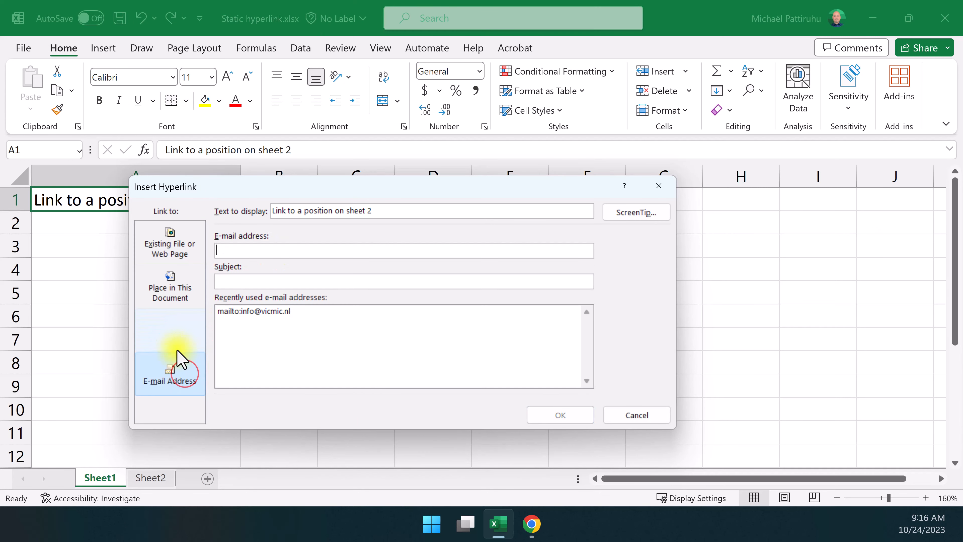
{"action": "left_click", "coordinate": [185, 330]}
{"action": "left_click", "coordinate": [186, 294]}
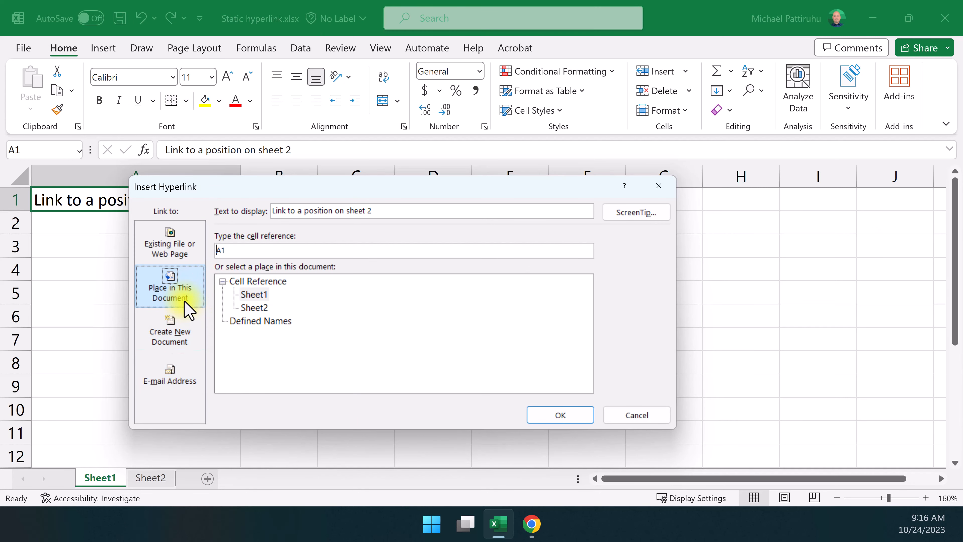
Step: Set the hyperlink's destination to cell A1000 on Sheet2 and apply it
{"action": "left_click", "coordinate": [254, 307]}
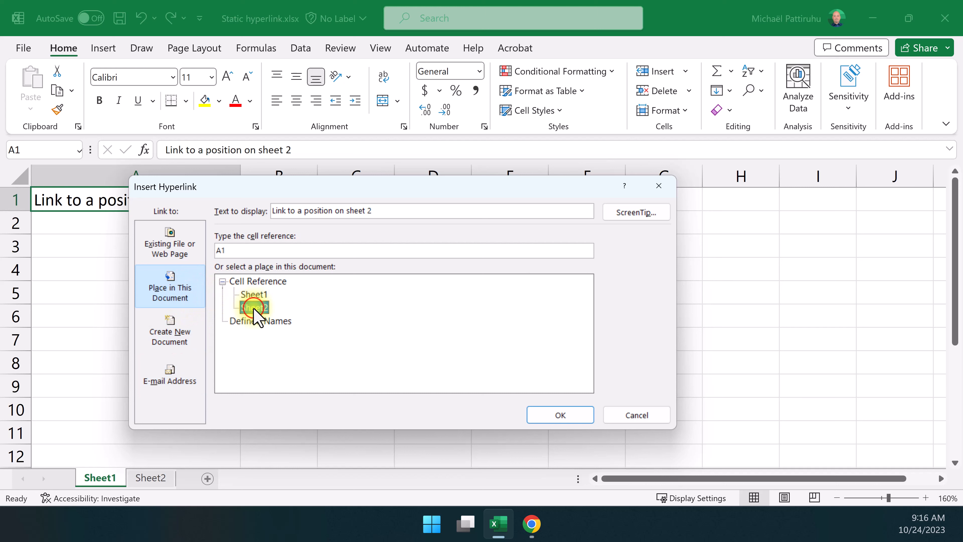
{"action": "left_click", "coordinate": [250, 251]}
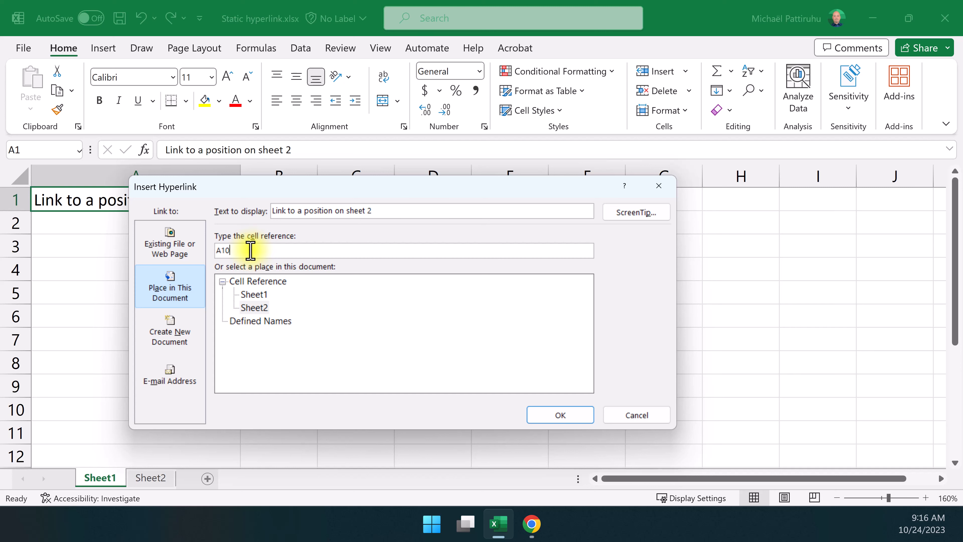
{"action": "left_click", "coordinate": [560, 419]}
{"action": "left_click", "coordinate": [200, 266]}
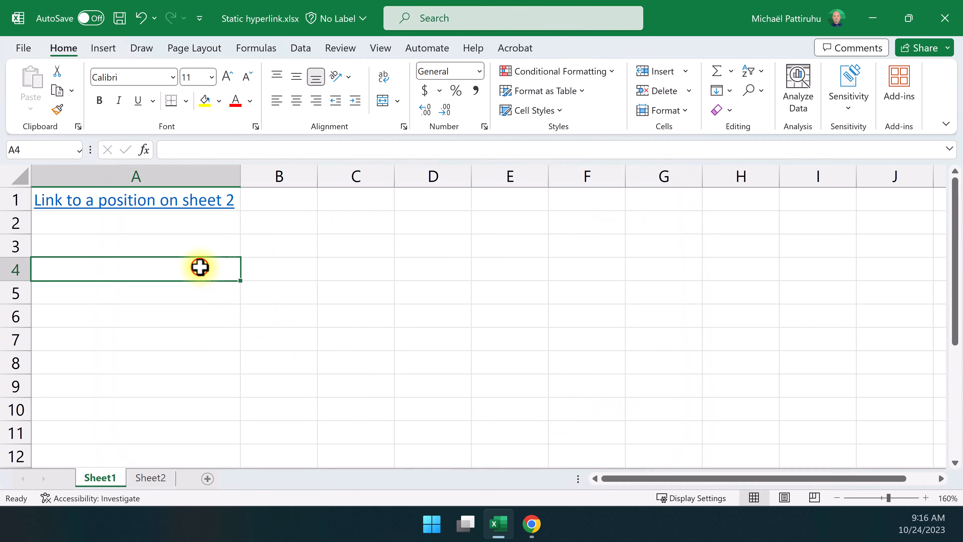
Step: Follow the link in cell A1 to check its destination, and return to Sheet1
{"action": "left_click", "coordinate": [172, 206]}
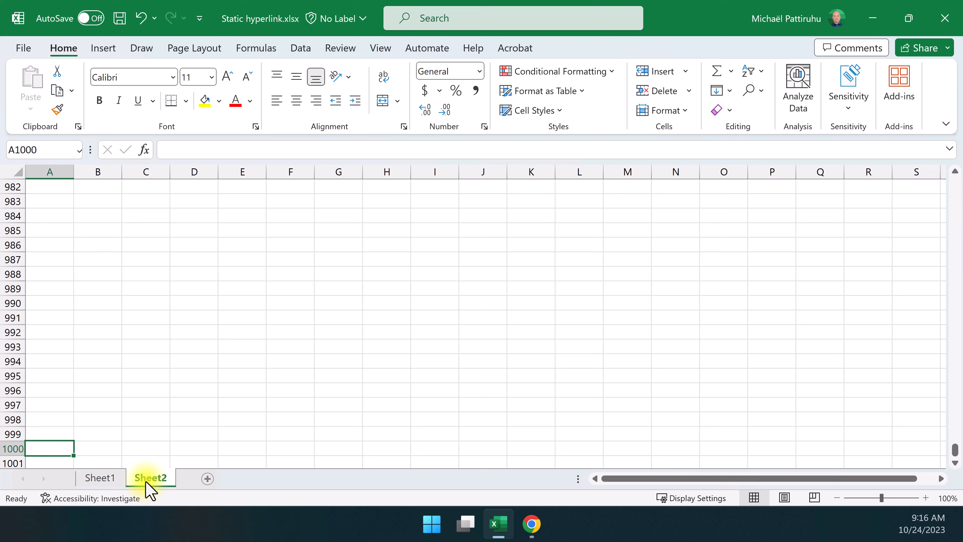
{"action": "left_click", "coordinate": [118, 477]}
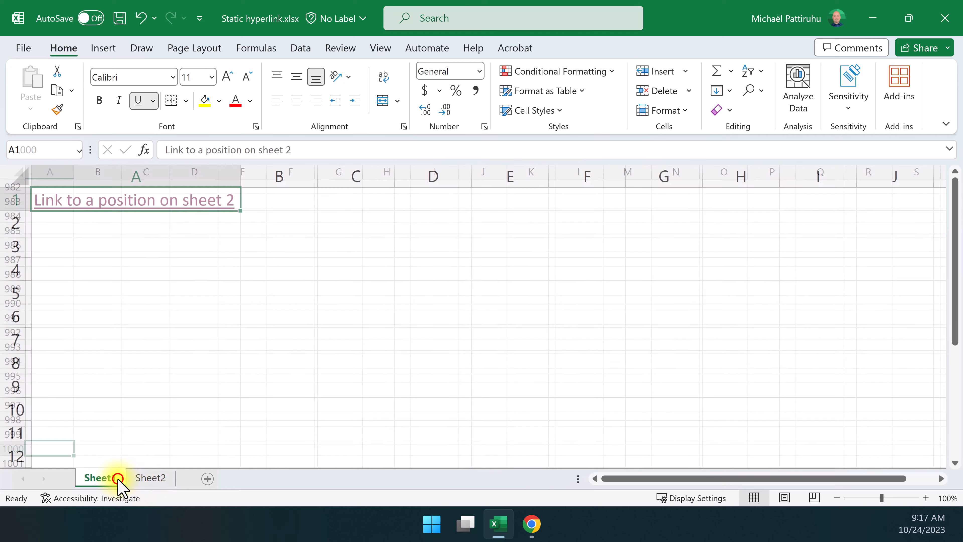
Step: Enter "Link to a Word-document" in cell A2
{"action": "left_click", "coordinate": [93, 222]}
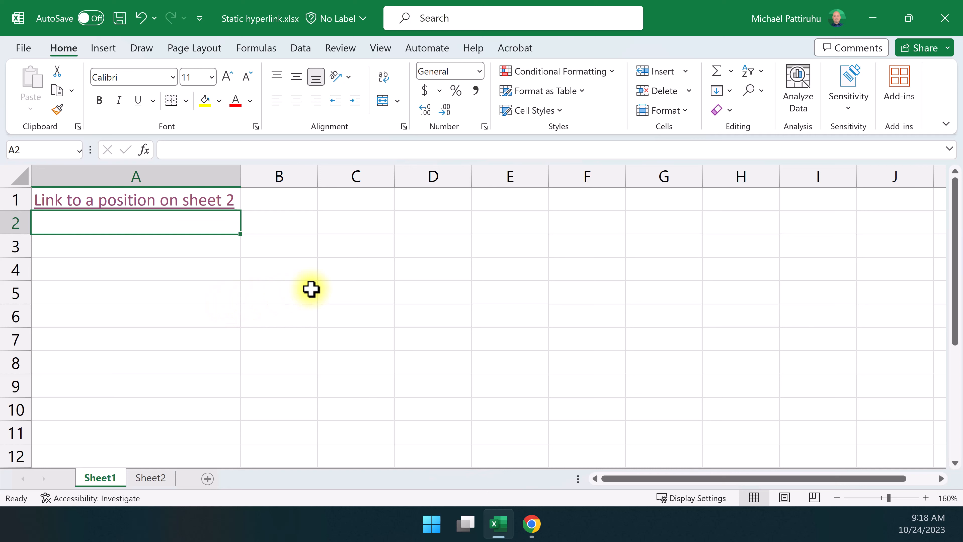
{"action": "type", "text": "Link to"}
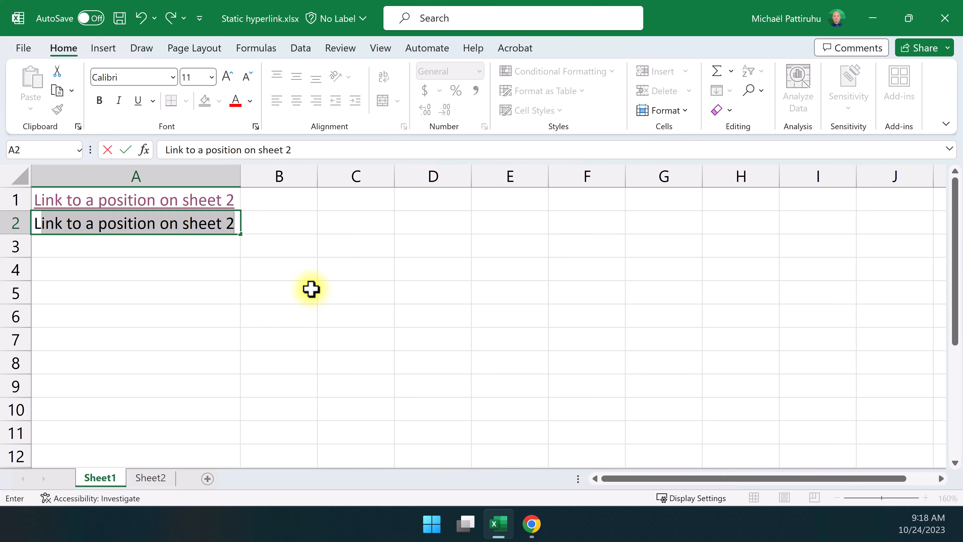
{"action": "type", "text": " a Word-do"}
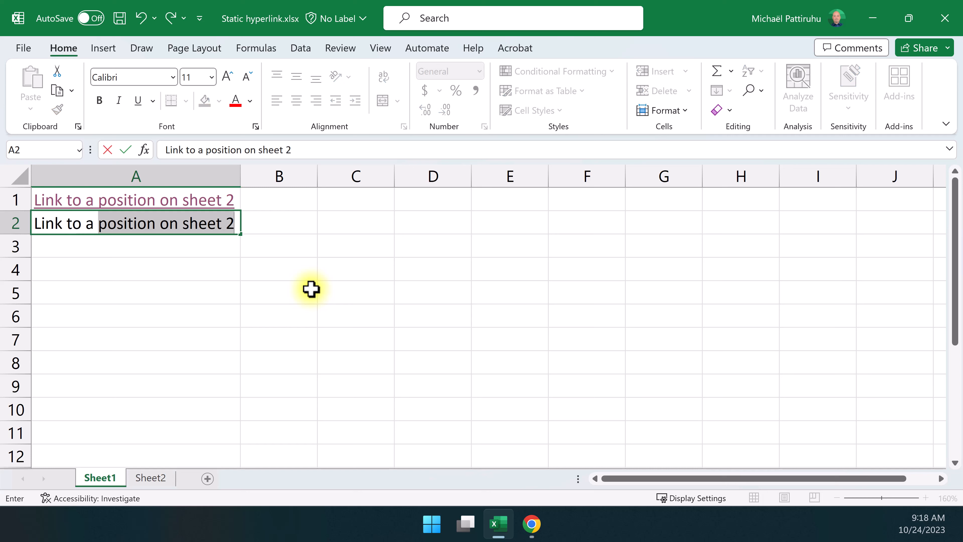
{"action": "type", "text": "cument"}
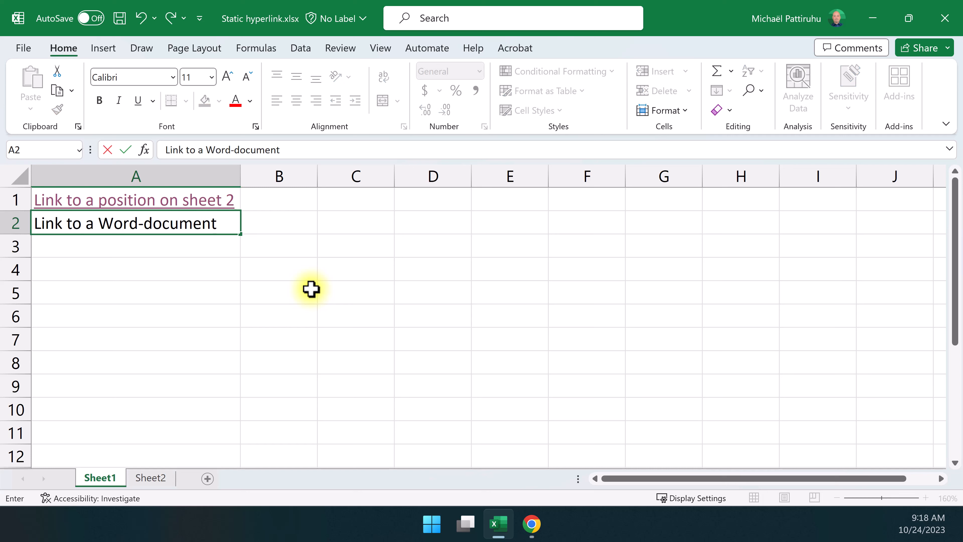
{"action": "key", "text": "Return"}
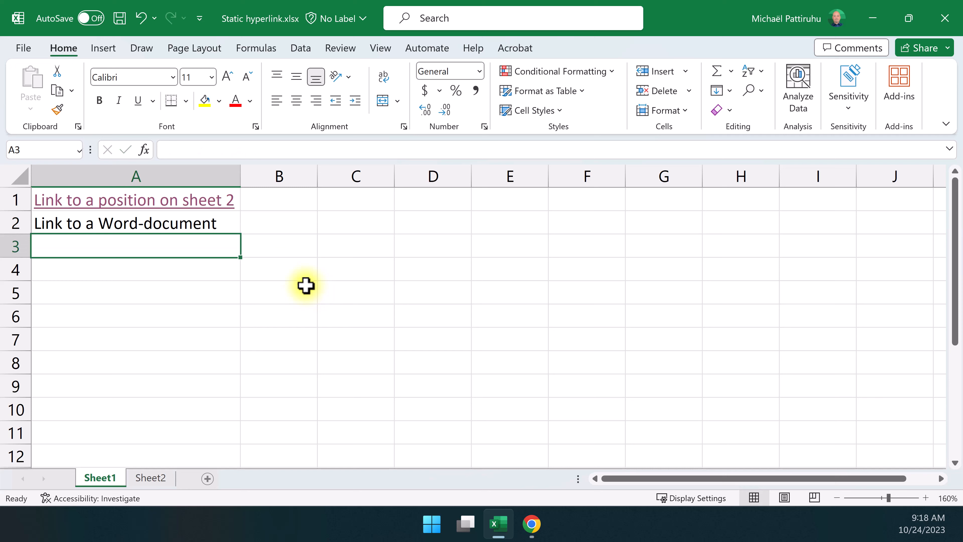
Step: Start inserting a hyperlink on cell A2 and make it link to an existing file or web page
{"action": "left_click", "coordinate": [168, 220]}
{"action": "right_click", "coordinate": [168, 220]}
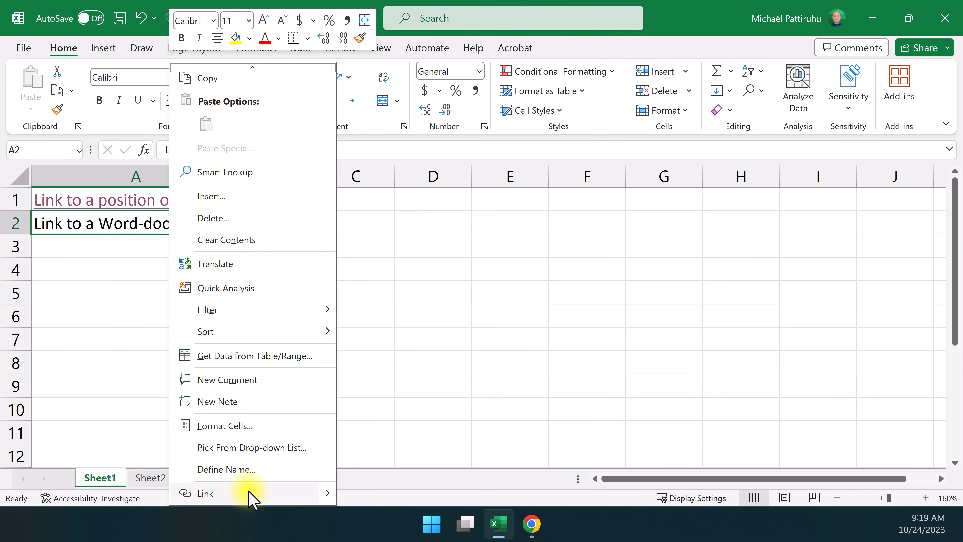
{"action": "left_click", "coordinate": [248, 494]}
{"action": "left_click_drag", "start_coordinate": [358, 184], "coordinate": [360, 154]}
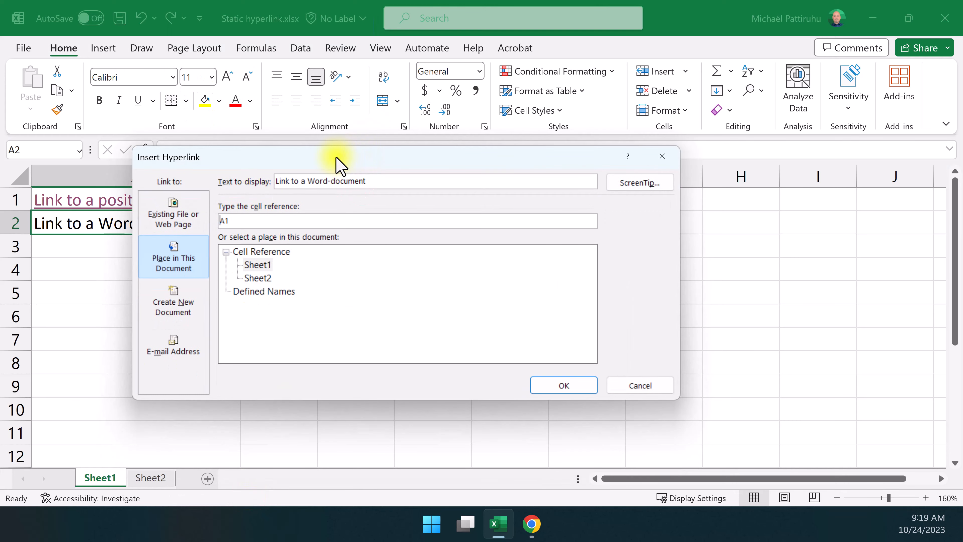
{"action": "left_click", "coordinate": [185, 313]}
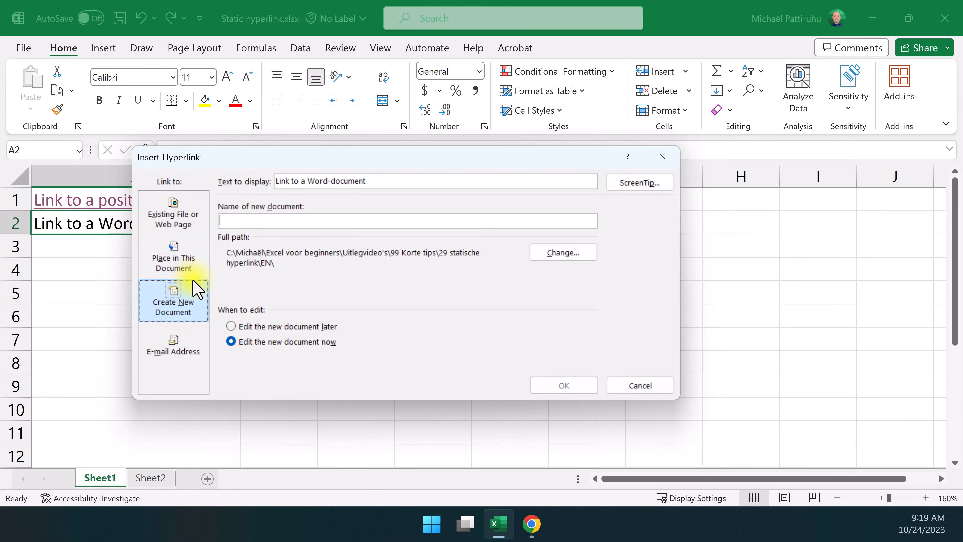
{"action": "left_click", "coordinate": [176, 232]}
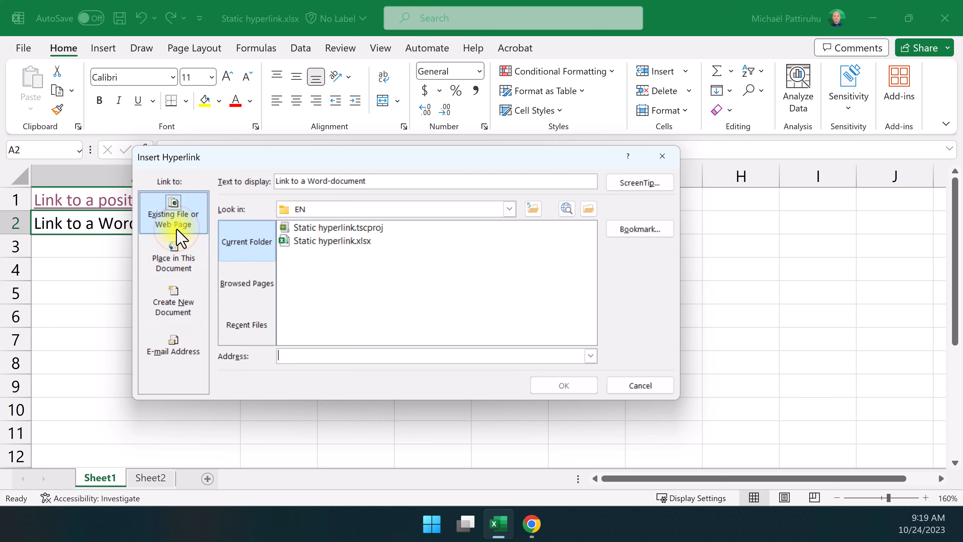
Step: Choose test.docx from the recent files as the hyperlink's target and apply the link
{"action": "left_click", "coordinate": [308, 213]}
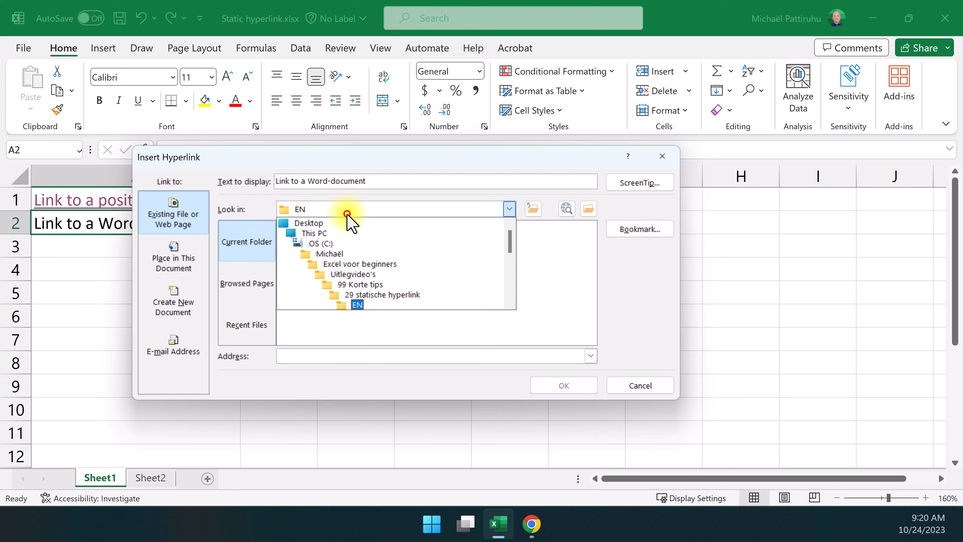
{"action": "left_click", "coordinate": [255, 228]}
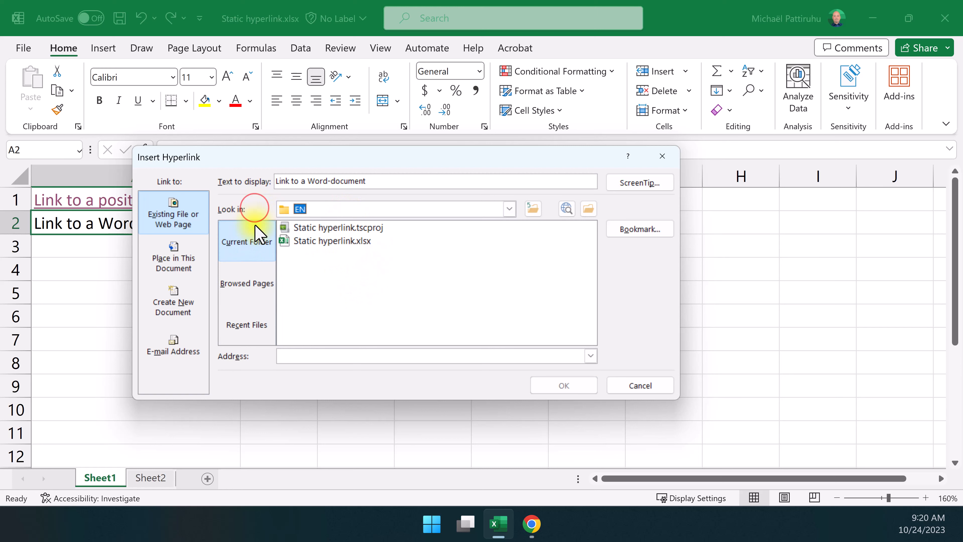
{"action": "left_click", "coordinate": [267, 317]}
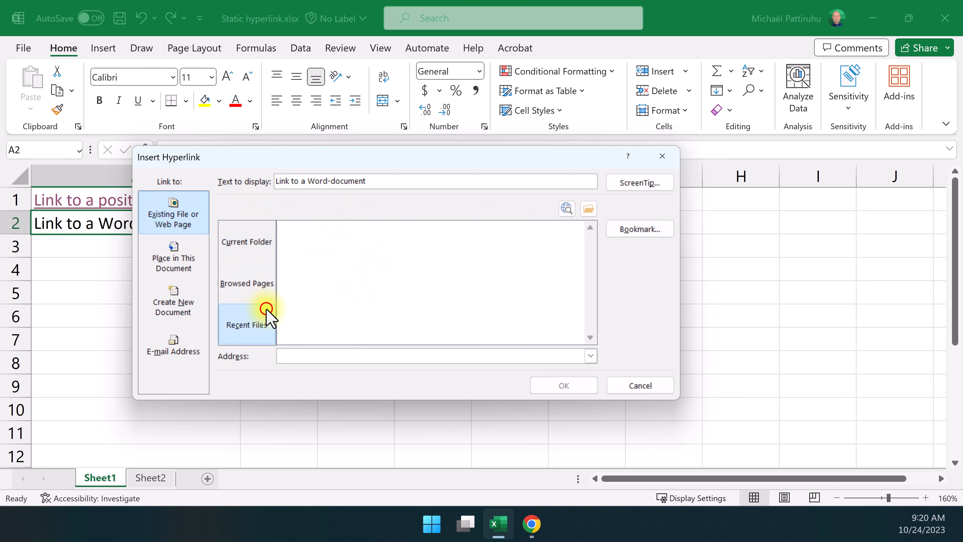
{"action": "left_click", "coordinate": [317, 227]}
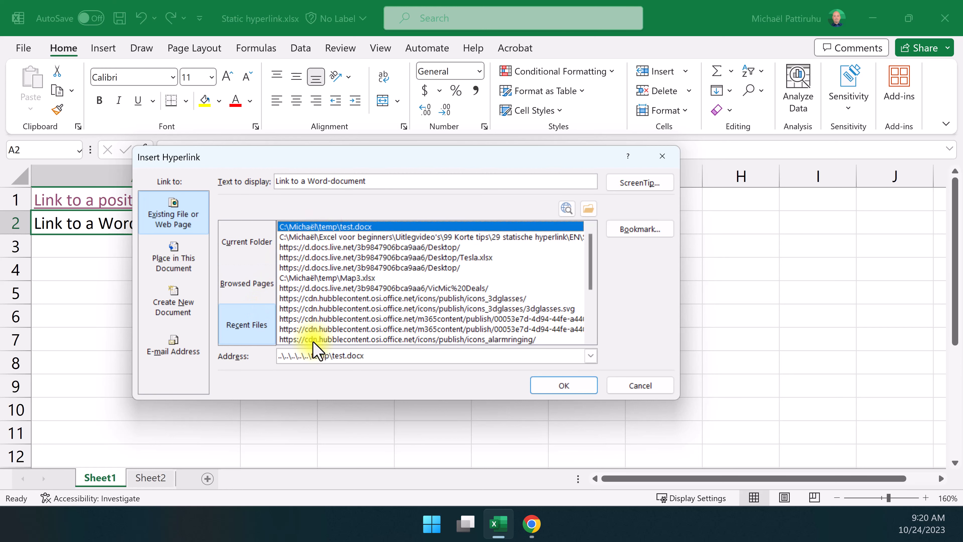
{"action": "left_click", "coordinate": [538, 383]}
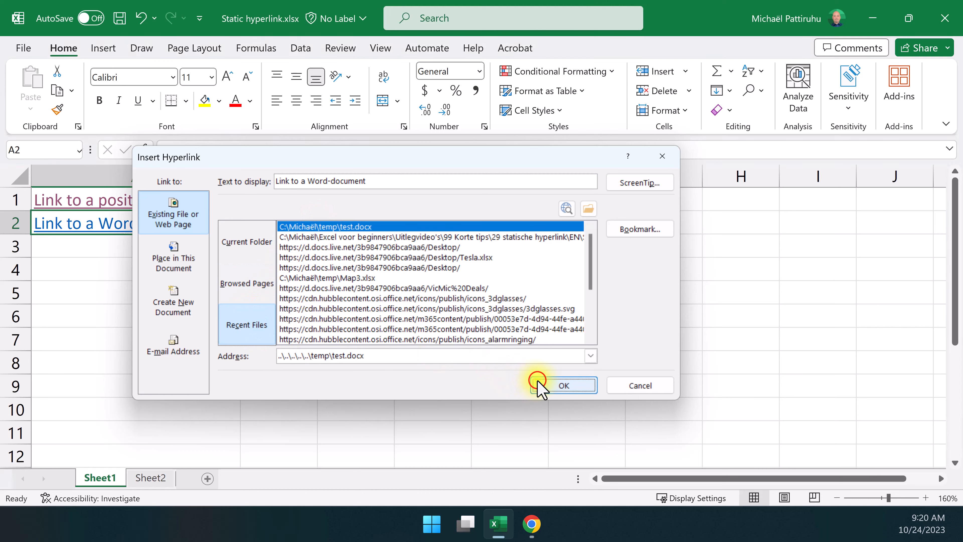
{"action": "left_click", "coordinate": [187, 271]}
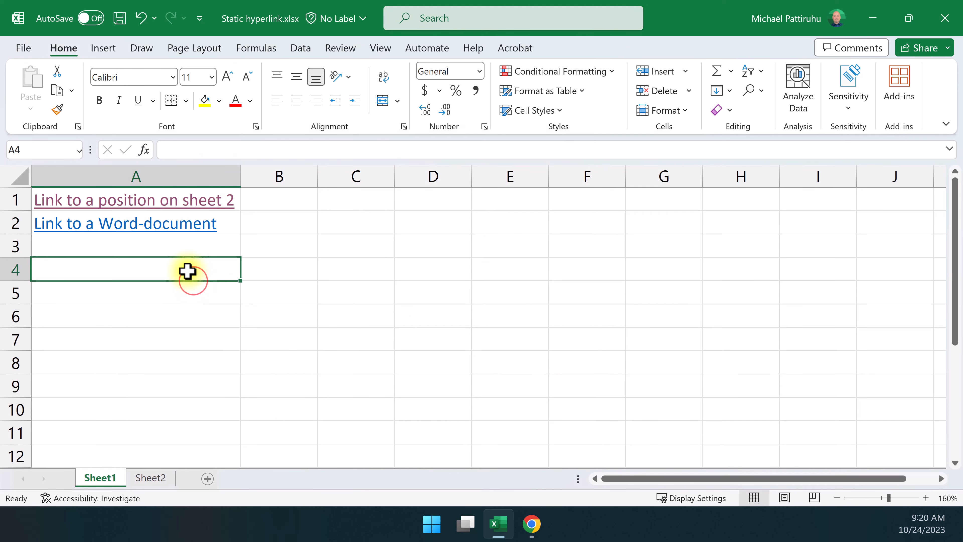
Step: Test the link in cell A2 by opening the Word document test.docx, and close the document again
{"action": "left_click", "coordinate": [179, 228]}
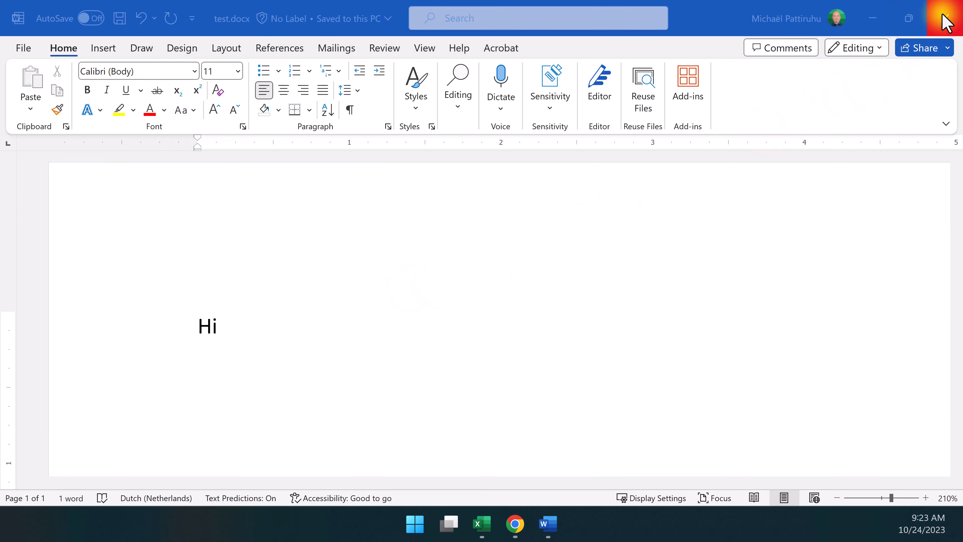
{"action": "left_click", "coordinate": [944, 18]}
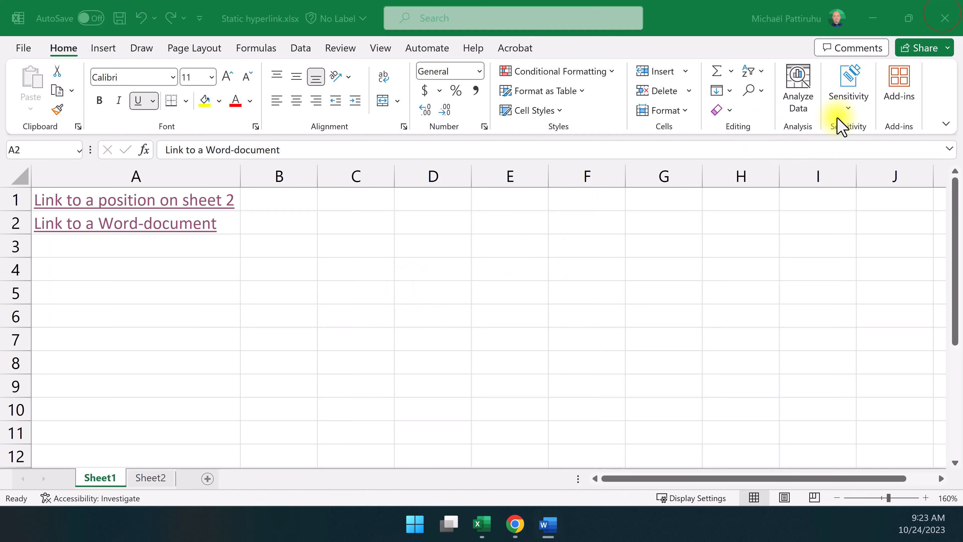
Step: Insert the solid 3D-glasses stock icon and position it below the two links in column A
{"action": "left_click", "coordinate": [191, 293]}
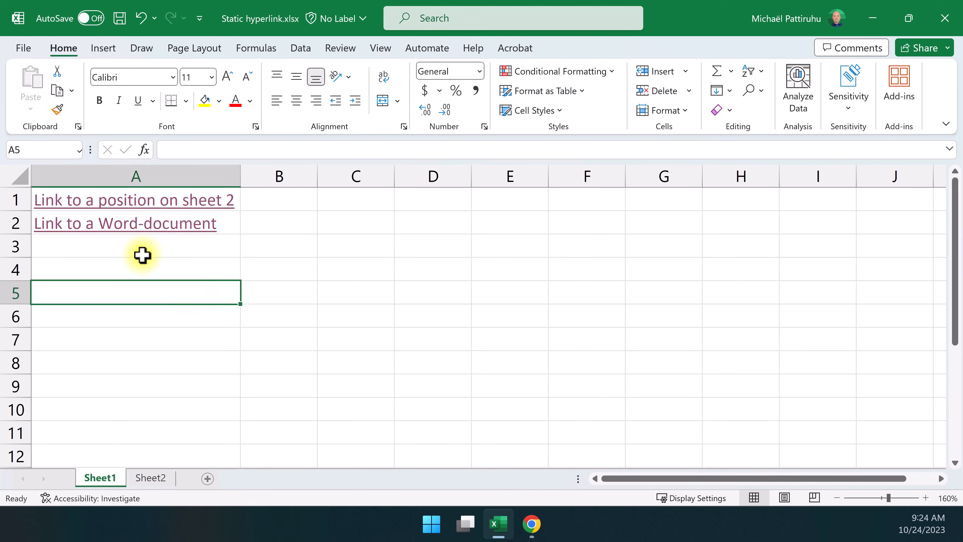
{"action": "left_click", "coordinate": [99, 53]}
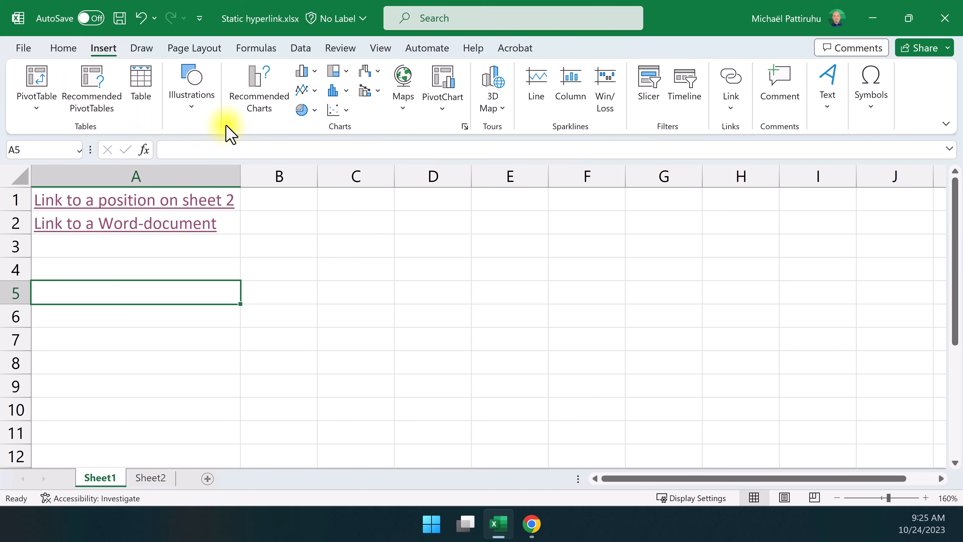
{"action": "left_click", "coordinate": [209, 120]}
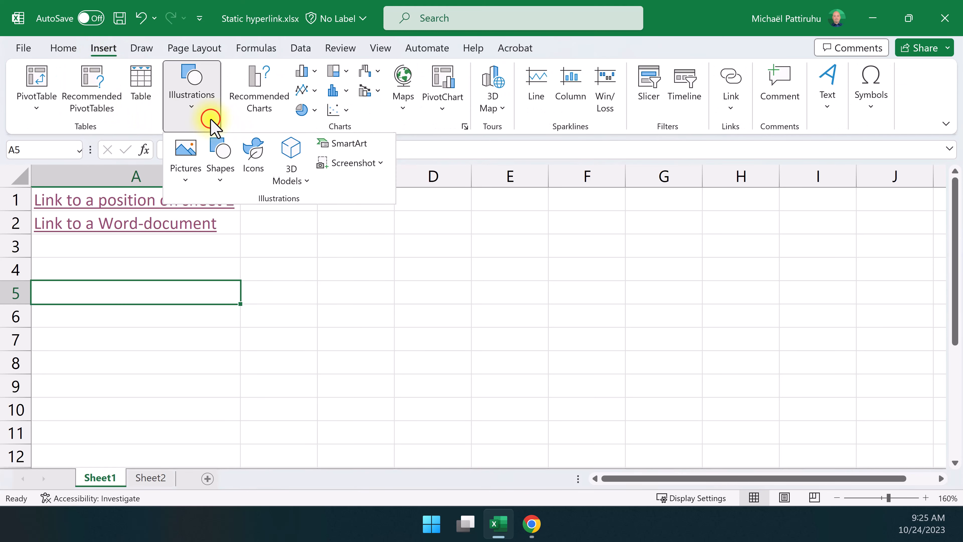
{"action": "left_click", "coordinate": [253, 167]}
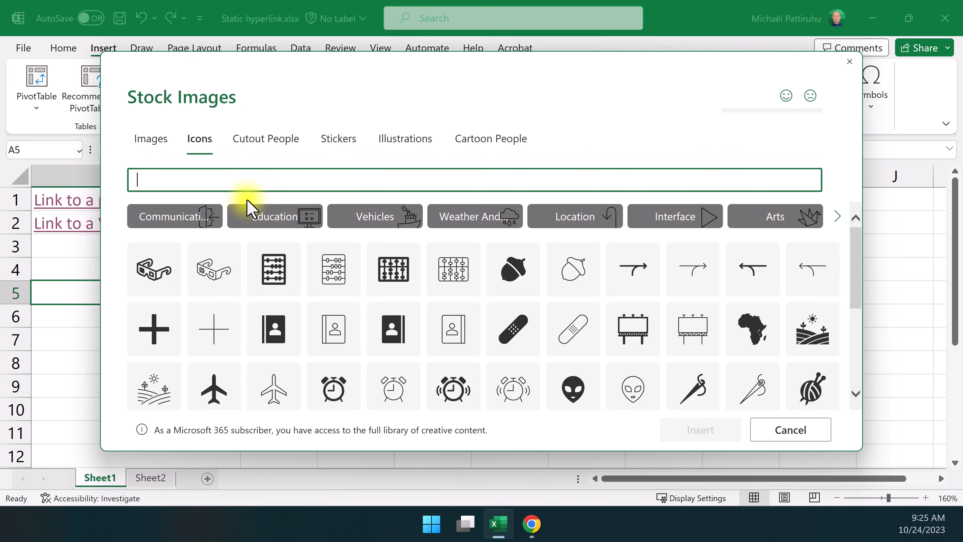
{"action": "left_click", "coordinate": [153, 276]}
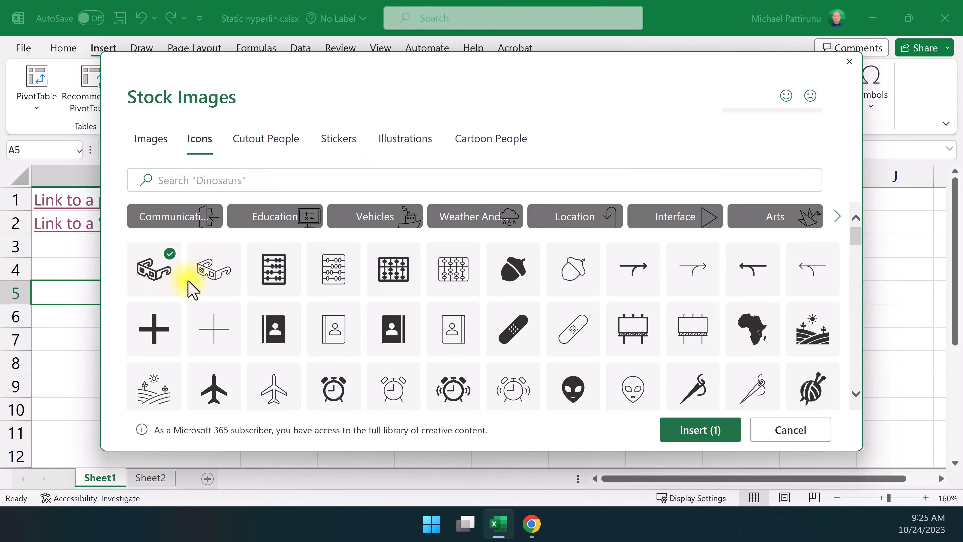
{"action": "left_click", "coordinate": [691, 436]}
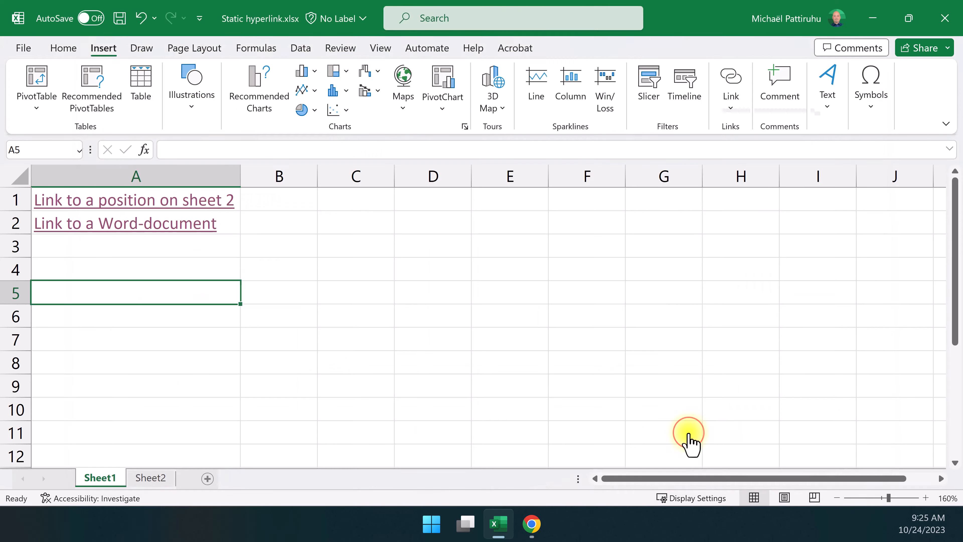
{"action": "left_click_drag", "start_coordinate": [129, 340], "coordinate": [212, 310]}
Step: Start inserting a hyperlink on the 3D-glasses icon
{"action": "right_click", "coordinate": [205, 311]}
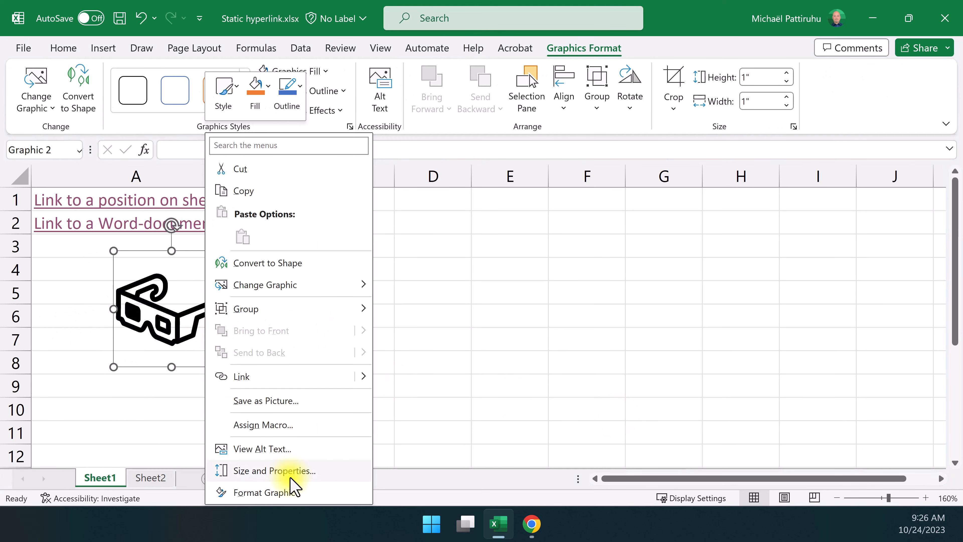
{"action": "left_click", "coordinate": [256, 381]}
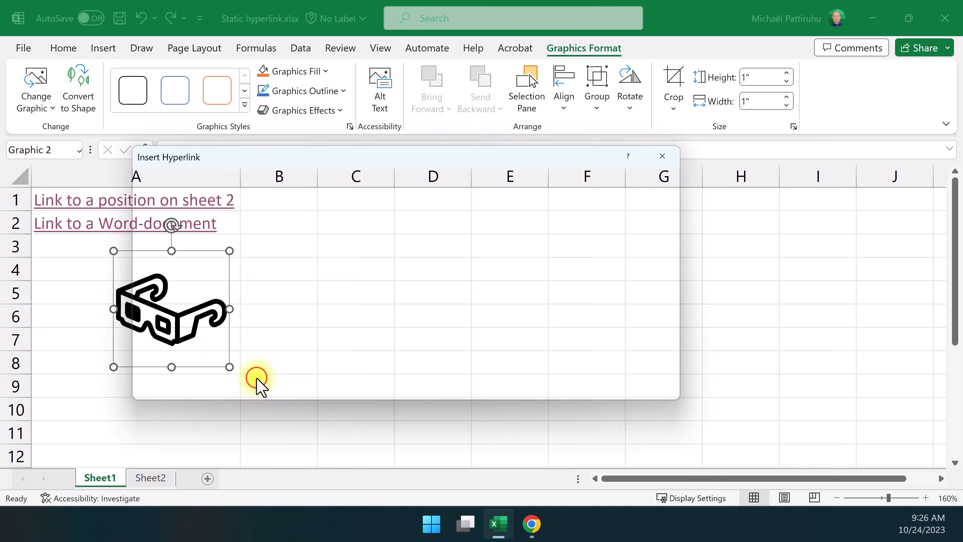
{"action": "left_click", "coordinate": [195, 347]}
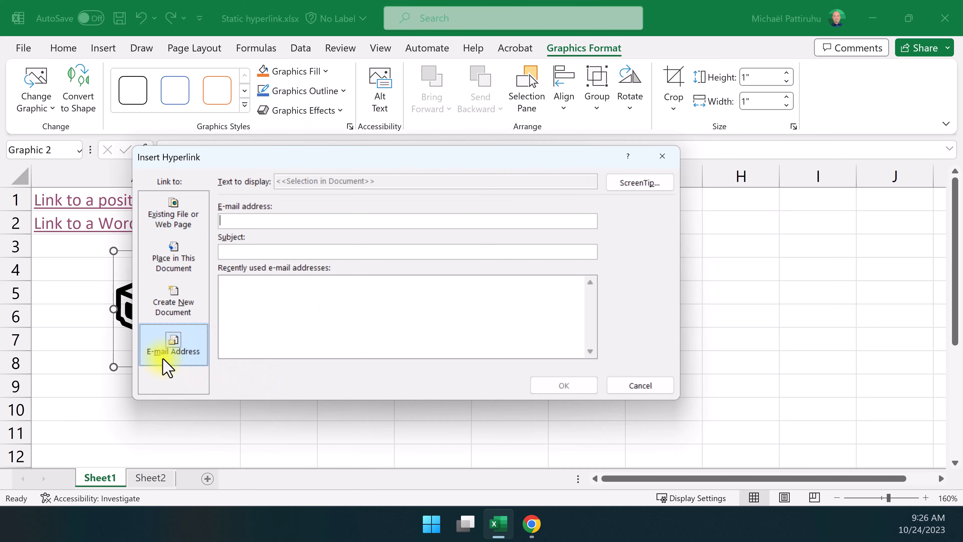
{"action": "left_click", "coordinate": [247, 219]}
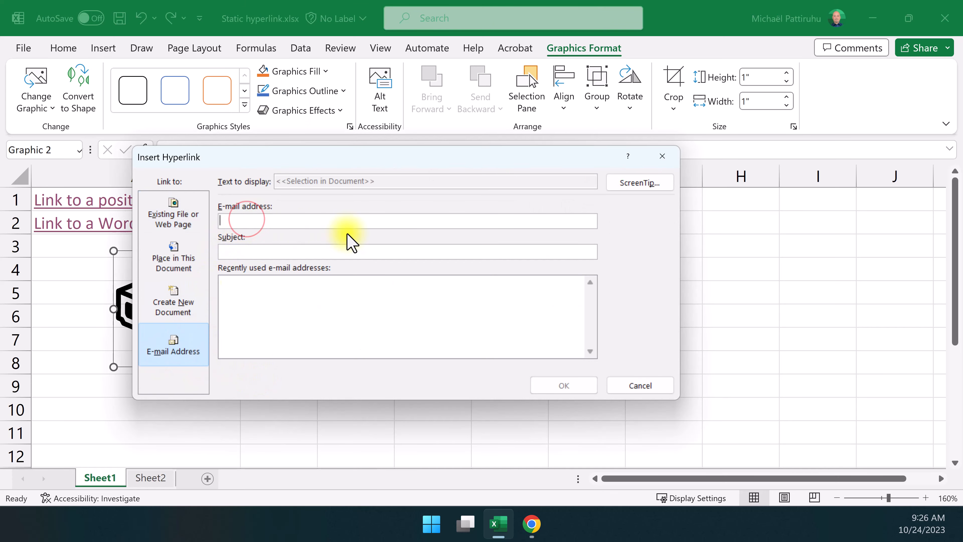
{"action": "type", "text": "kljlkj"}
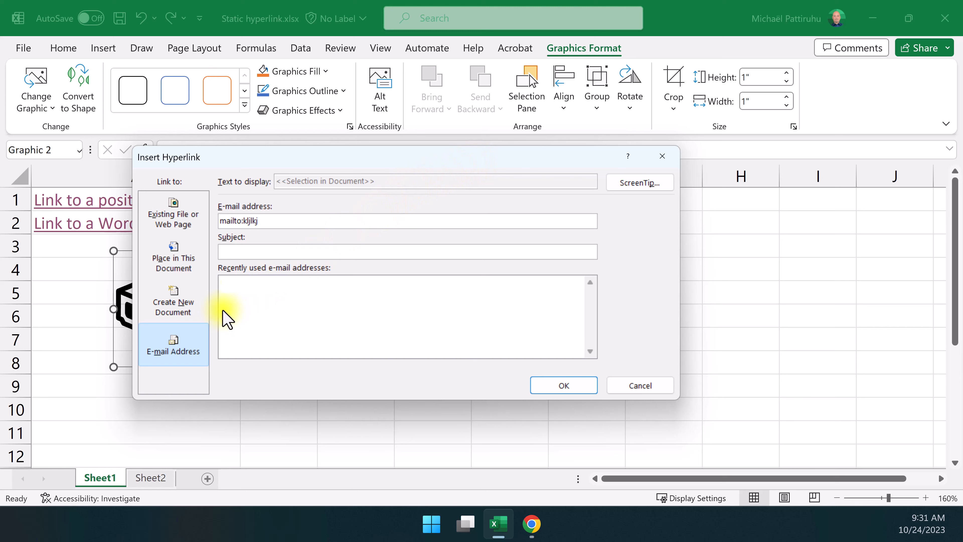
Step: Make the icon's hyperlink point to an existing file or web page and enter wikipedia.com as the address
{"action": "left_click", "coordinate": [199, 232]}
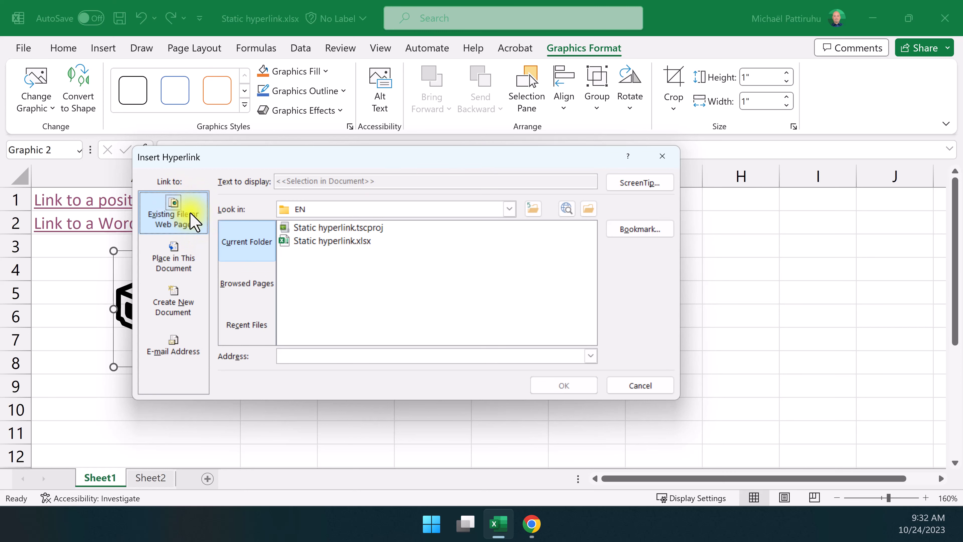
{"action": "left_click", "coordinate": [291, 353]}
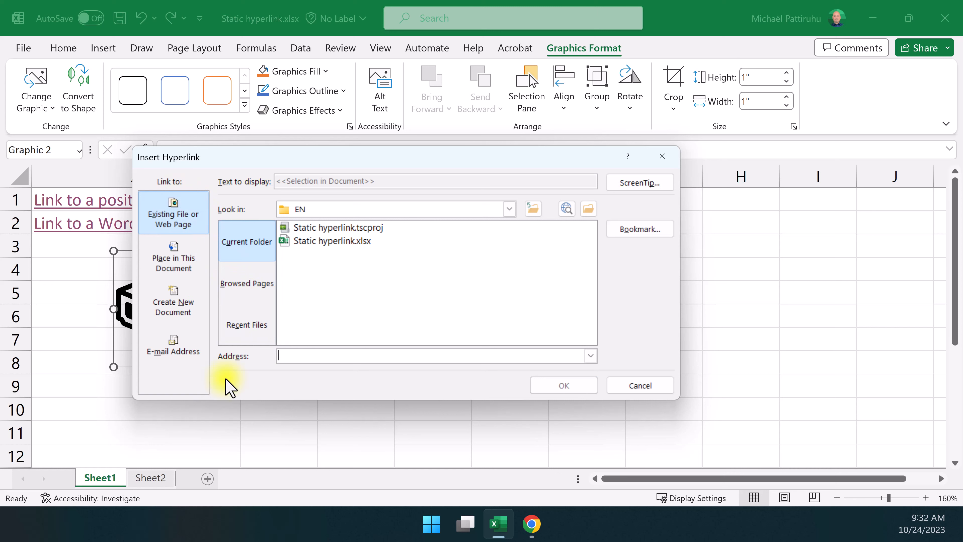
{"action": "type", "text": "wikipedia"}
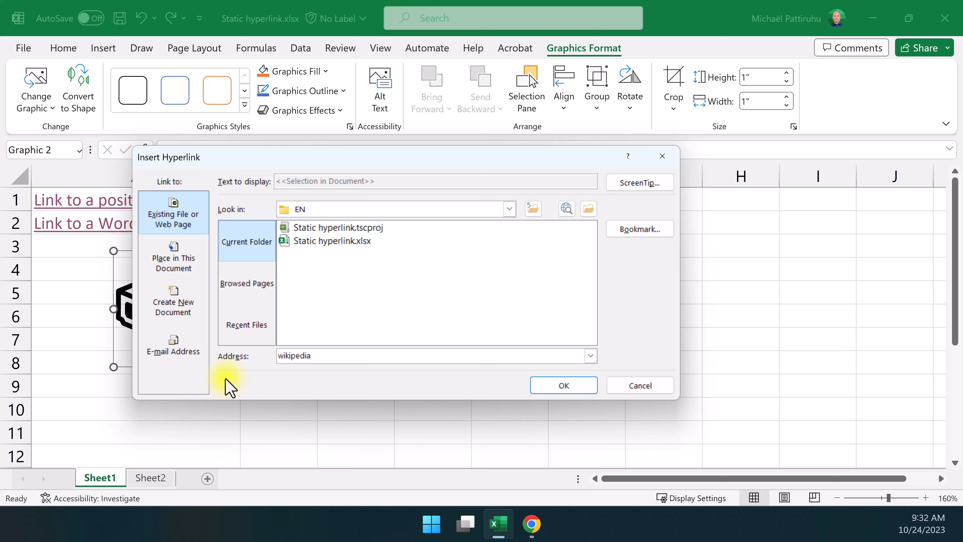
{"action": "type", "text": ".com"}
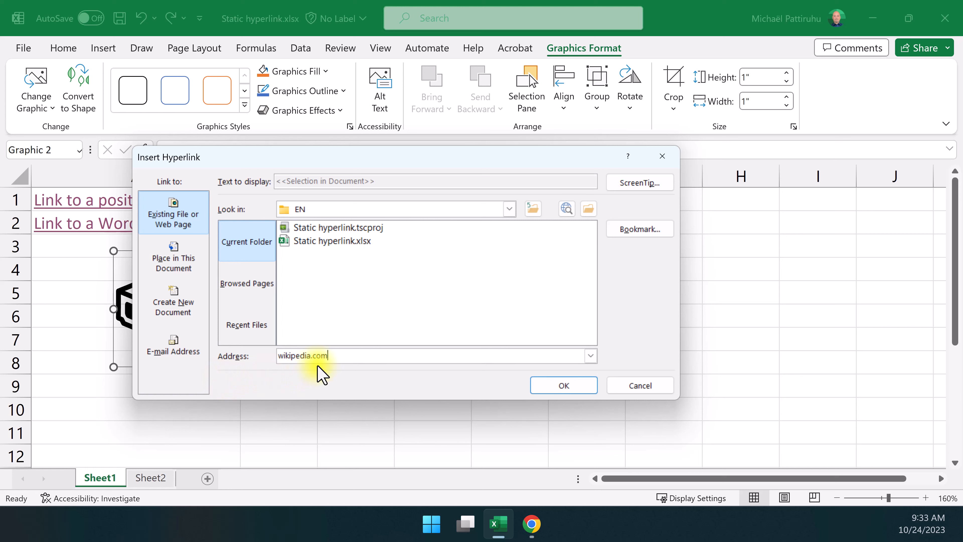
{"action": "left_click", "coordinate": [340, 355]}
{"action": "left_click_drag", "start_coordinate": [339, 354], "coordinate": [279, 366]}
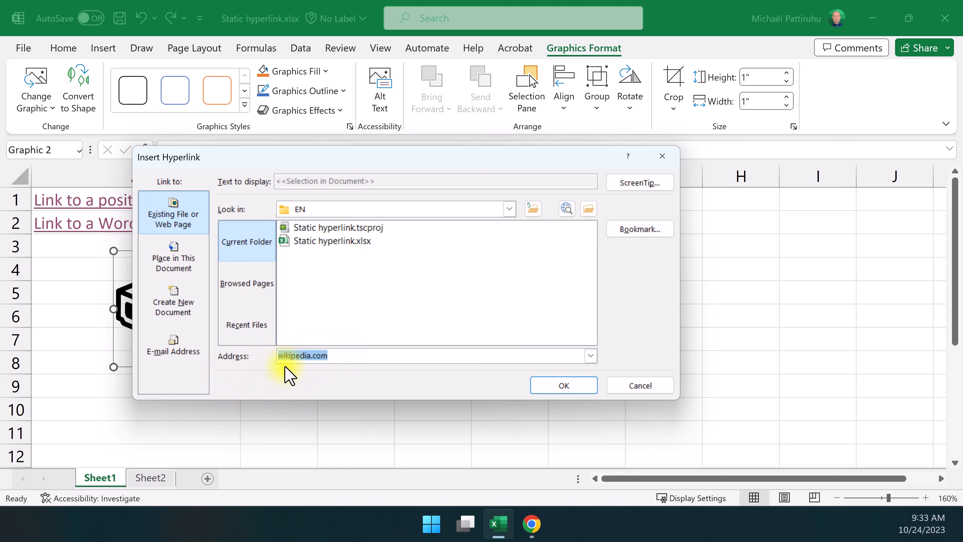
{"action": "left_click", "coordinate": [328, 356]}
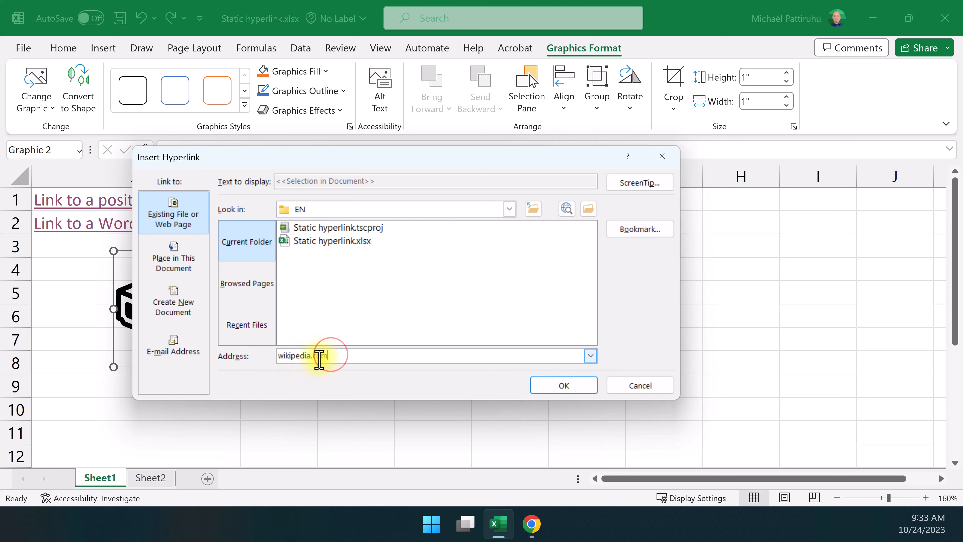
{"action": "left_click", "coordinate": [279, 355]}
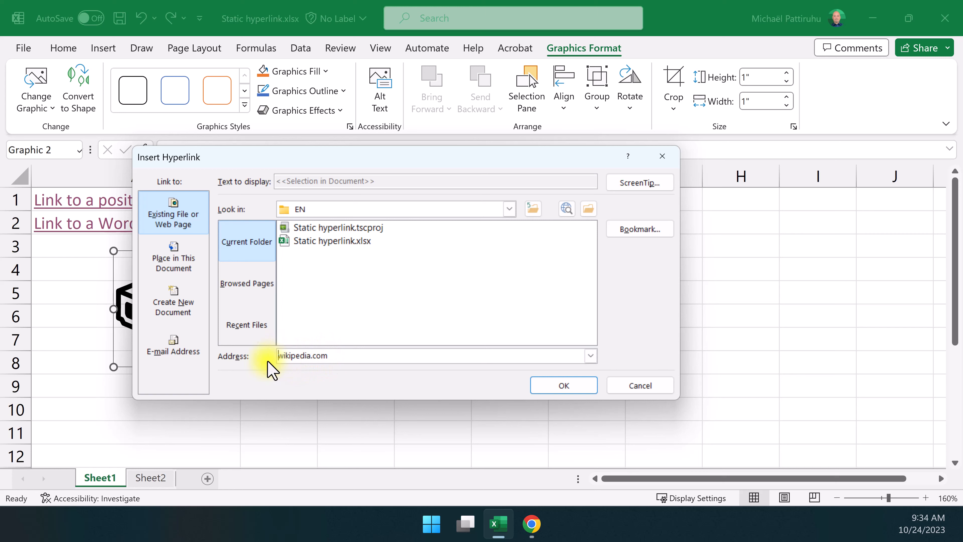
{"action": "type", "text": "https://www."}
{"action": "left_click", "coordinate": [421, 356]}
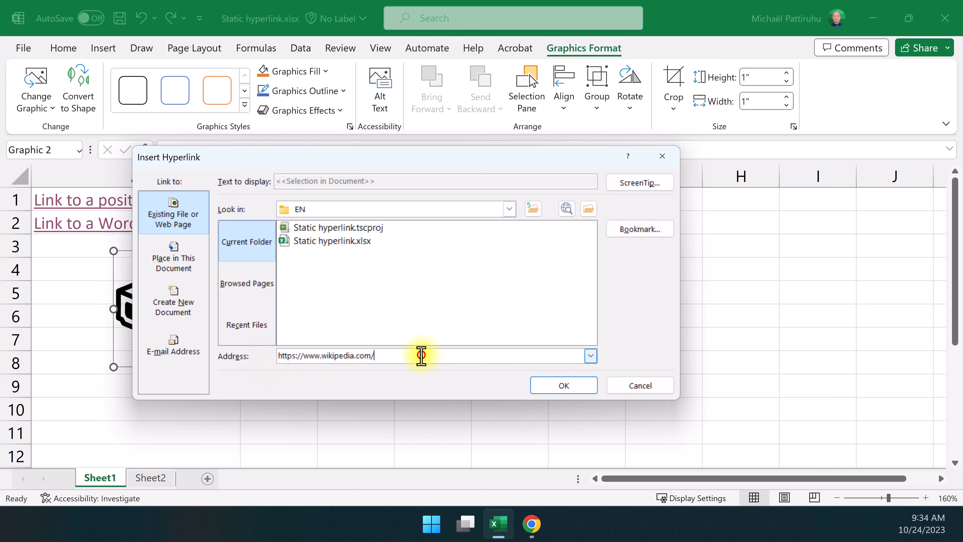
{"action": "left_click", "coordinate": [548, 386]}
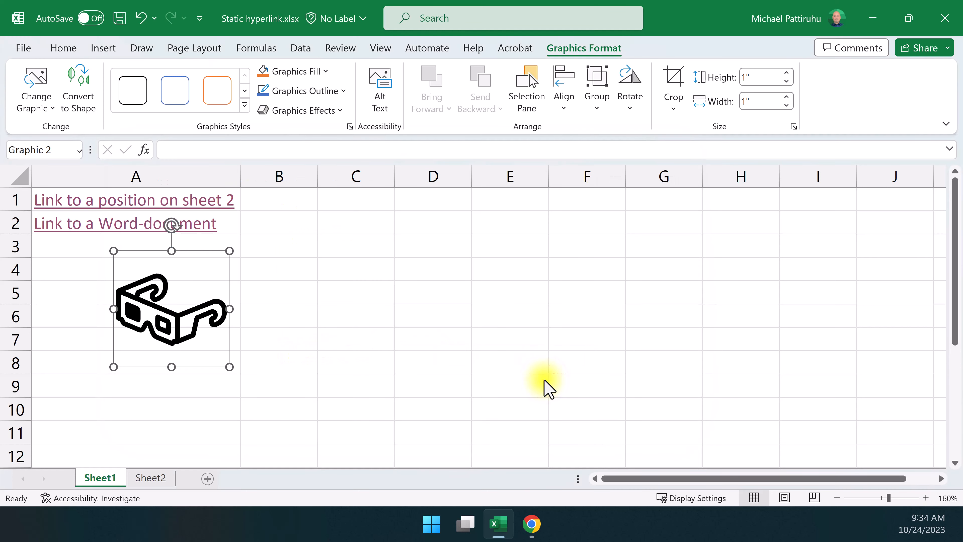
Step: Test the icon's link by opening the Wikipedia page in the browser, maximize and close the browser, and select cell C7
{"action": "left_click", "coordinate": [376, 308]}
{"action": "left_click", "coordinate": [136, 315]}
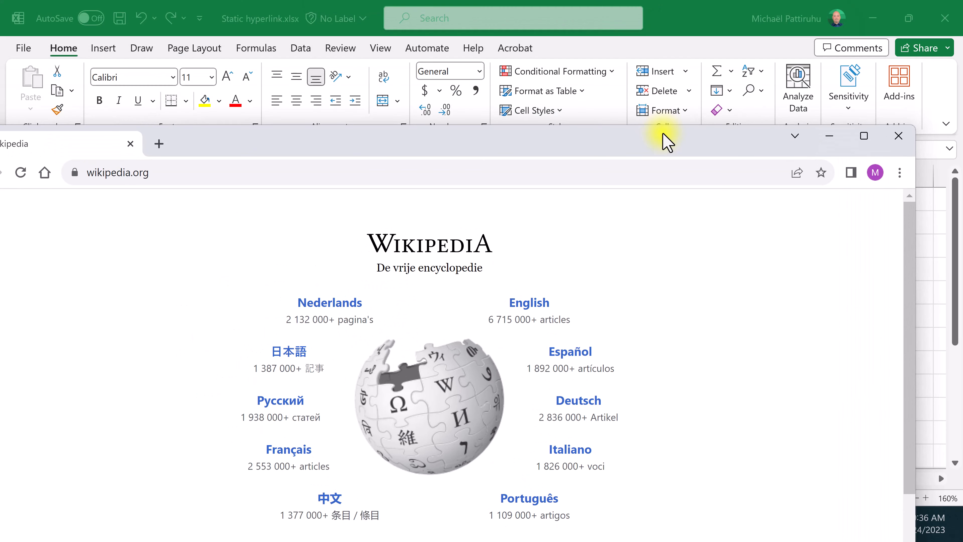
{"action": "double_click", "coordinate": [662, 134]}
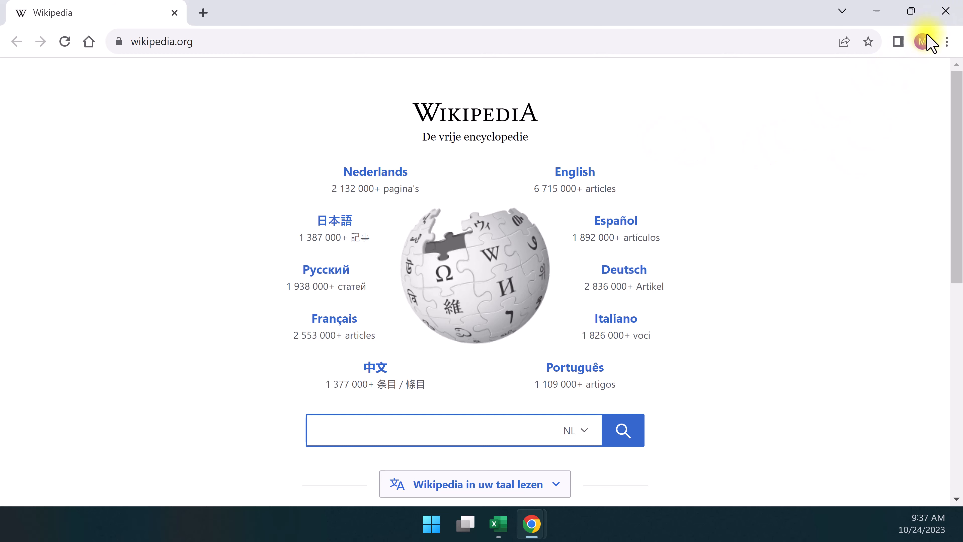
{"action": "left_click", "coordinate": [939, 13]}
{"action": "left_click", "coordinate": [355, 339]}
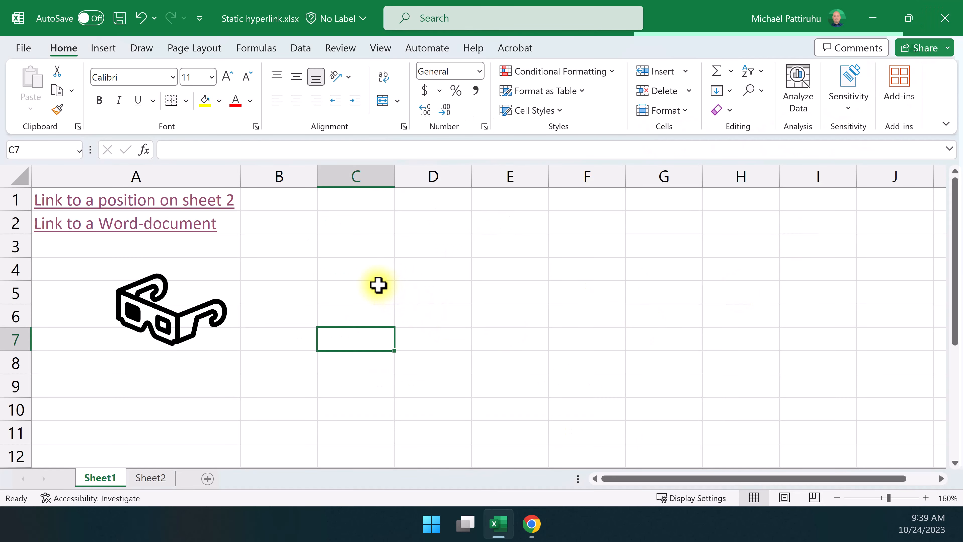